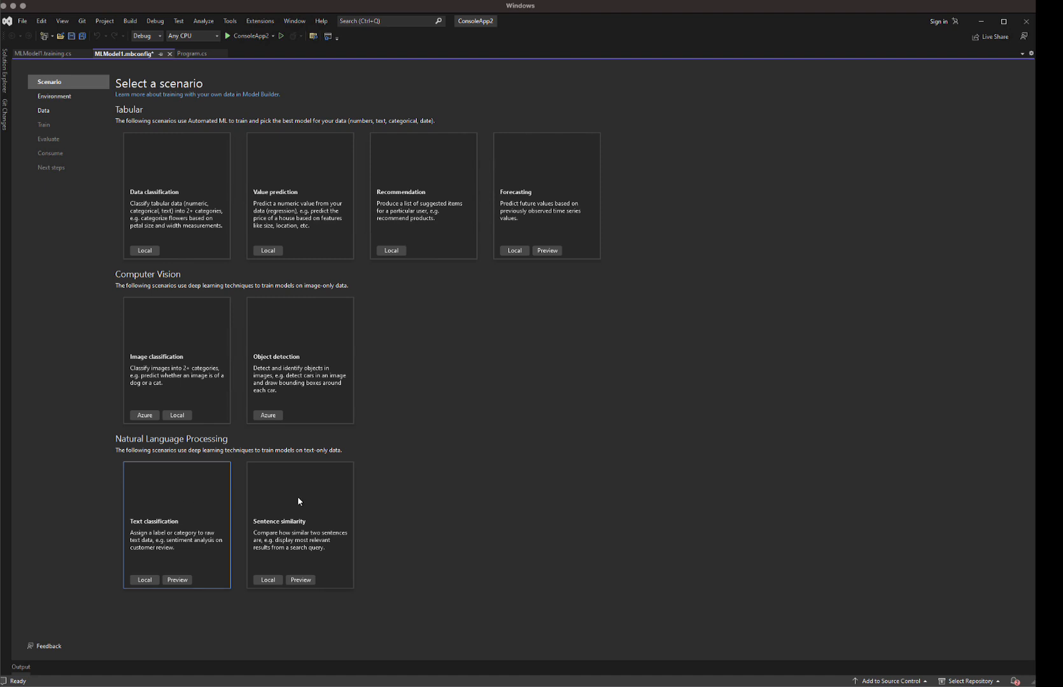
Step: Select the Text classification scenario and choose the local CPU training environment
{"action": "left_click", "coordinate": [191, 487]}
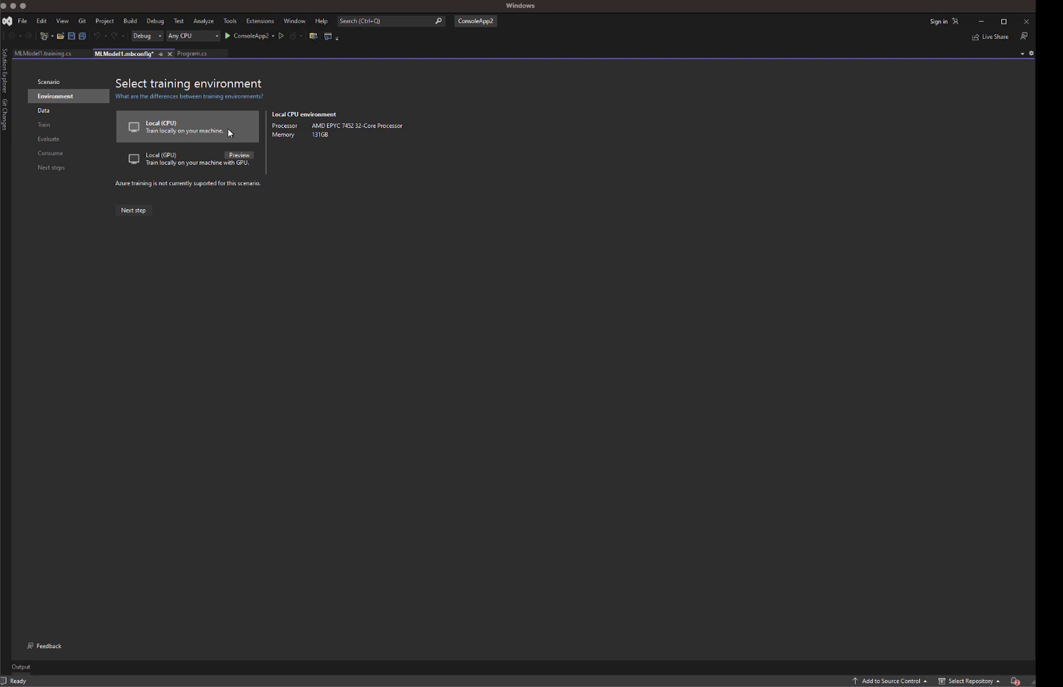
{"action": "left_click", "coordinate": [183, 164]}
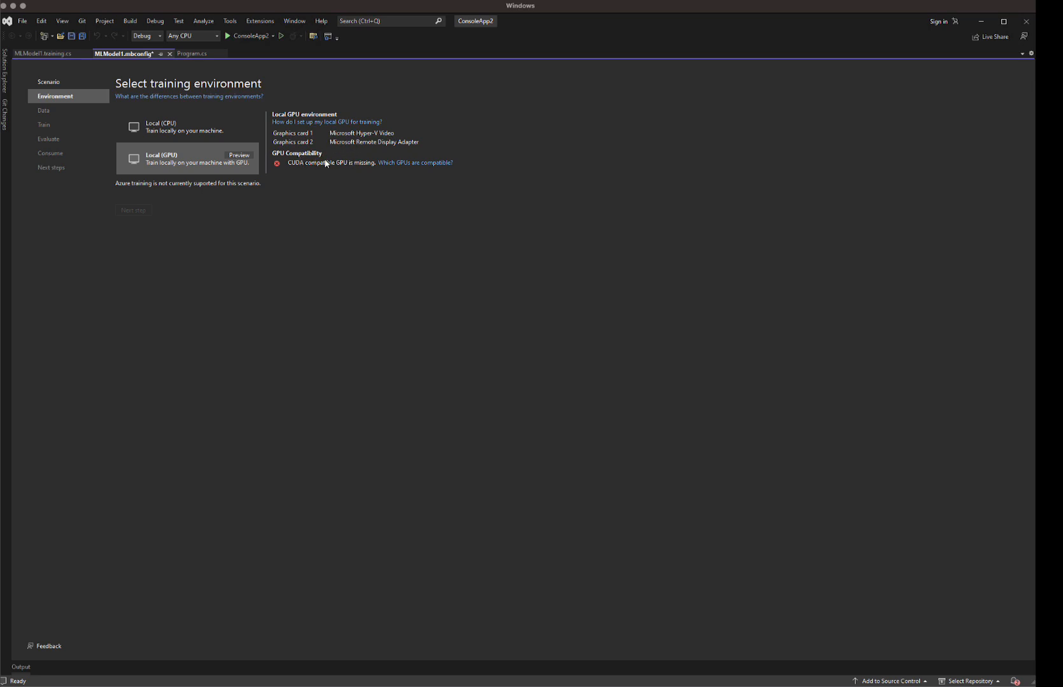
{"action": "left_click", "coordinate": [198, 122]}
{"action": "left_click", "coordinate": [135, 212]}
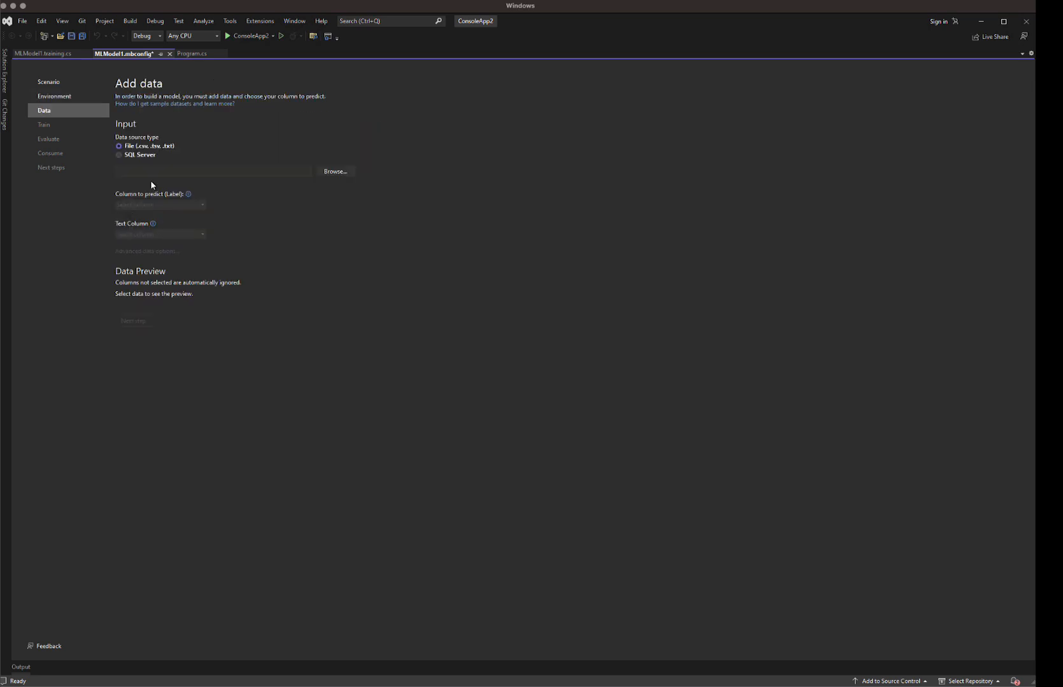
Step: Load the yelp_labelled file as data, with col1 as the column to predict and col0 as the text column
{"action": "left_click", "coordinate": [340, 170]}
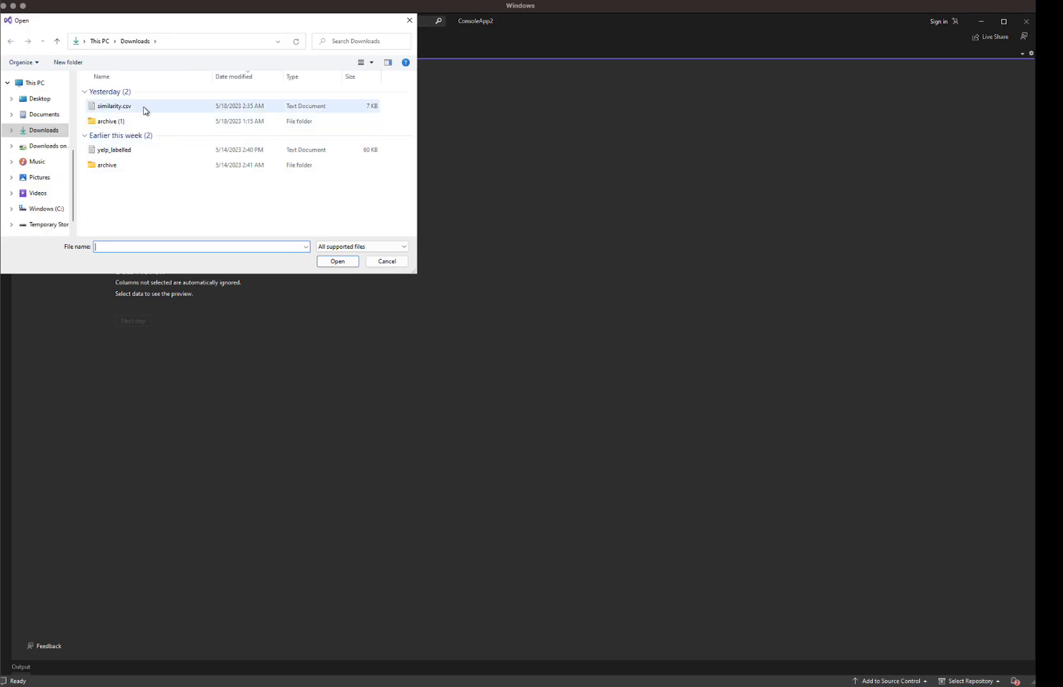
{"action": "double_click", "coordinate": [124, 152]}
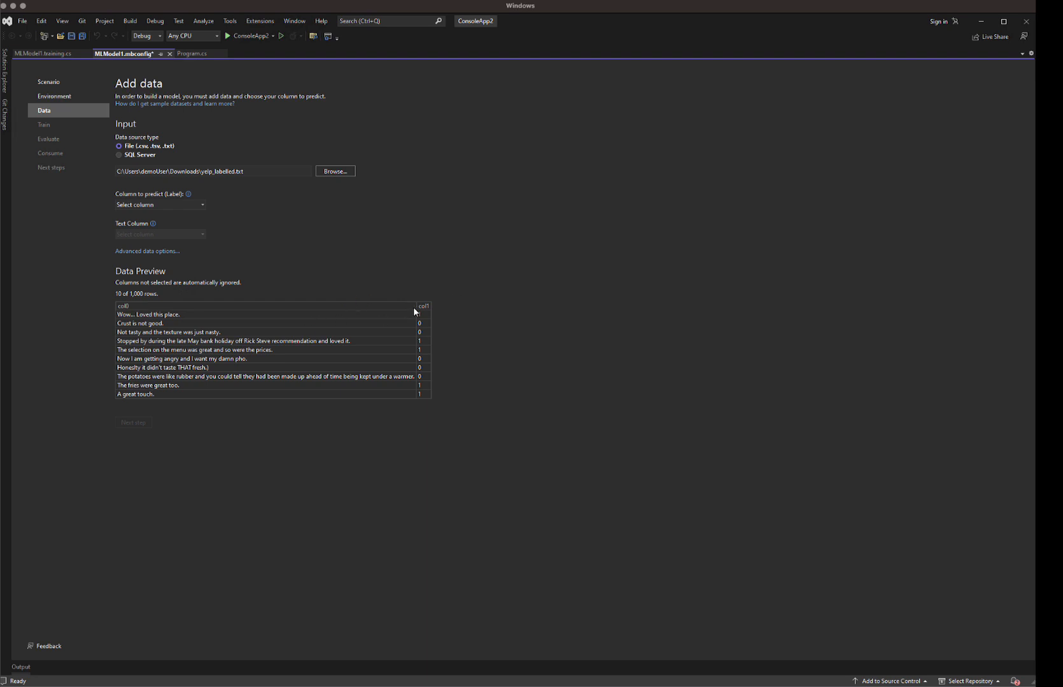
{"action": "left_click", "coordinate": [200, 205]}
{"action": "left_click", "coordinate": [156, 225]}
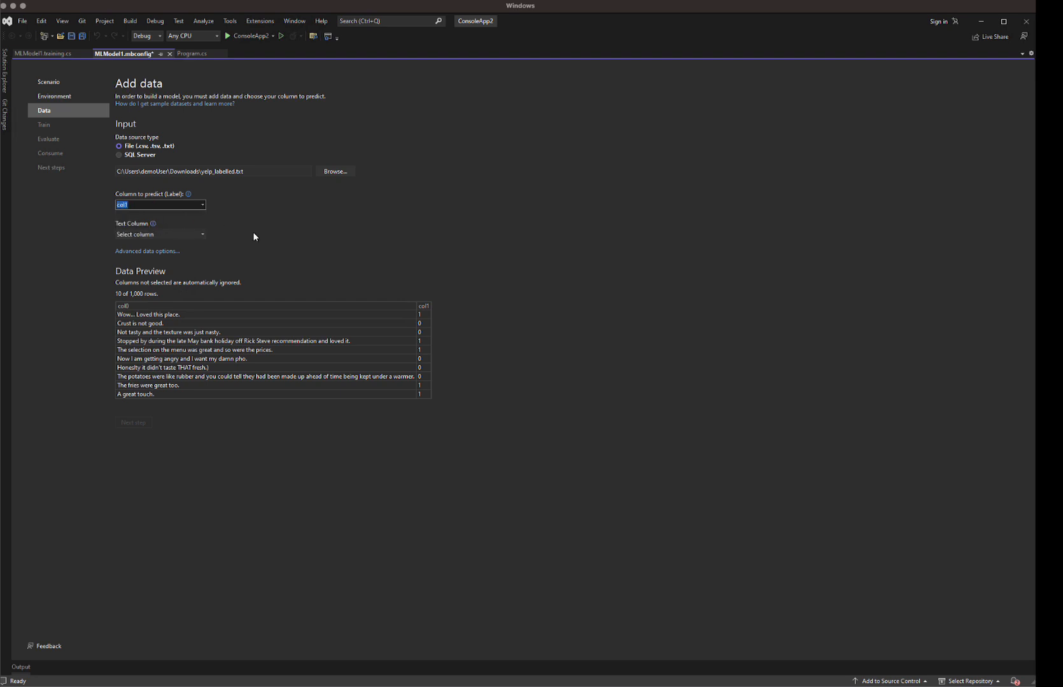
{"action": "left_click", "coordinate": [202, 235]}
{"action": "left_click", "coordinate": [163, 249]}
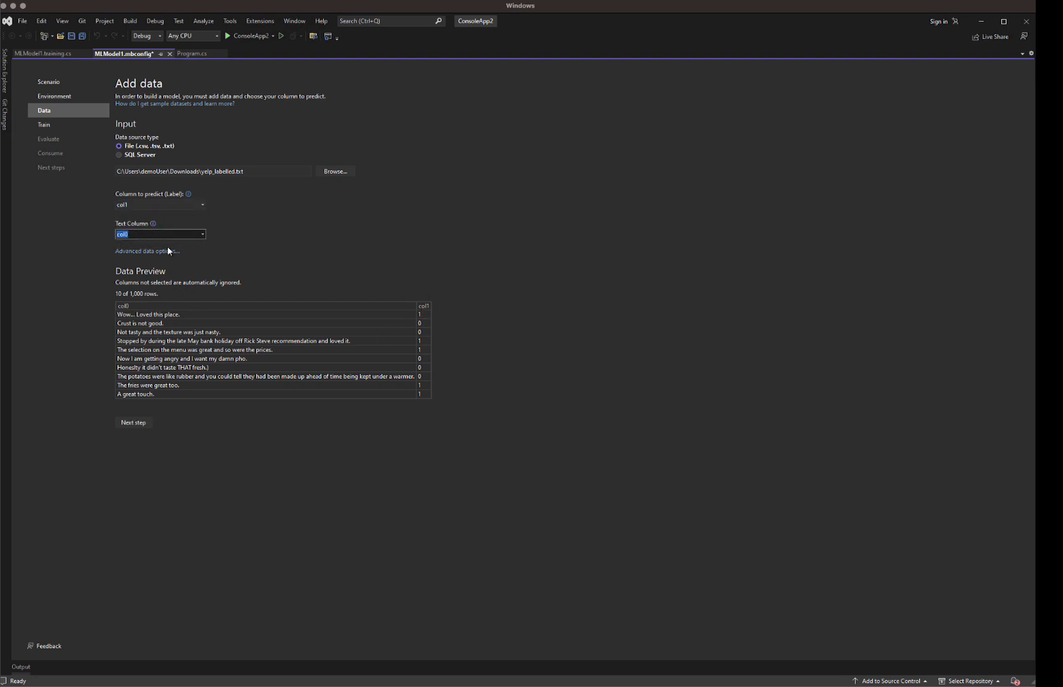
Step: Advance to the Train step and start training the text classification model
{"action": "left_click", "coordinate": [134, 422]}
{"action": "left_click", "coordinate": [145, 129]}
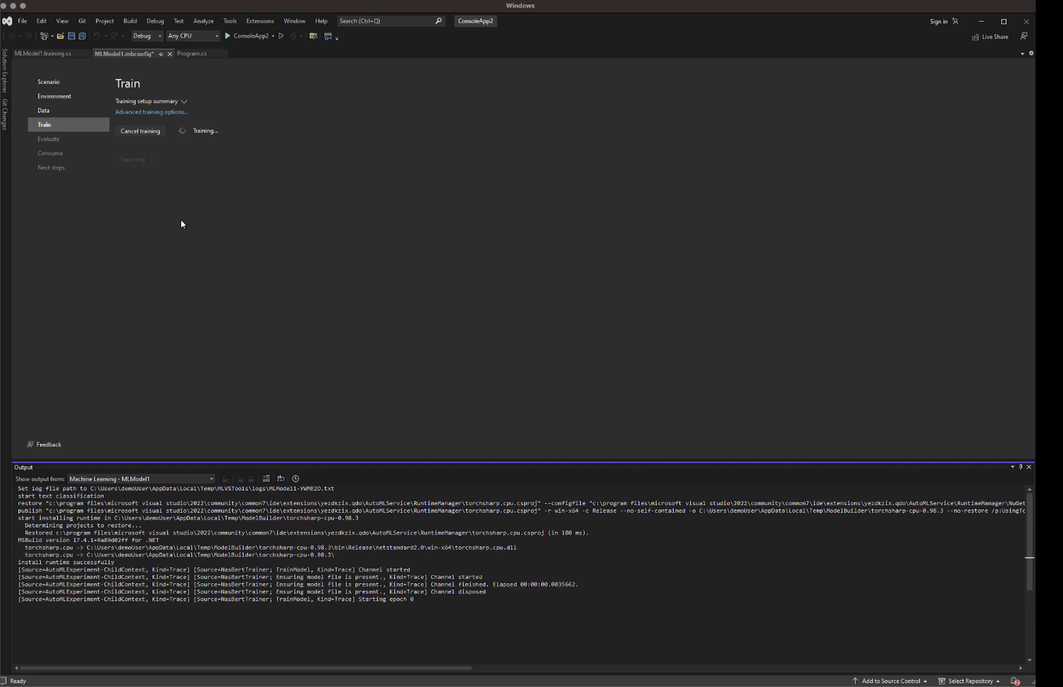
{"action": "left_click", "coordinate": [229, 382]}
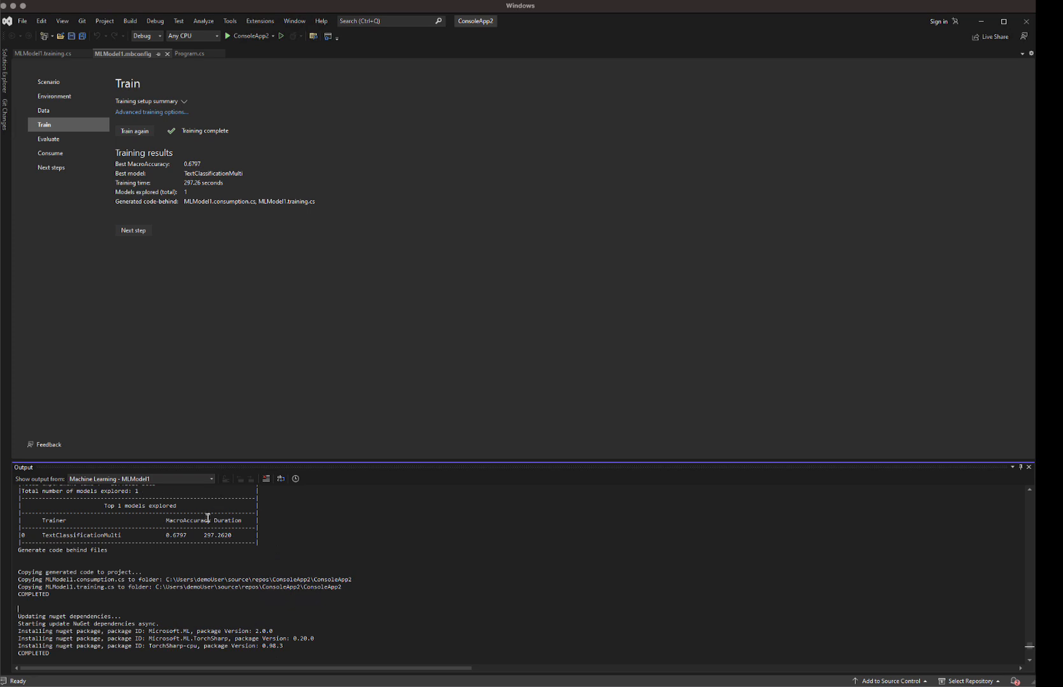
Step: Examine the training results summary in the output log
{"action": "left_click_drag", "start_coordinate": [188, 533], "coordinate": [166, 535]}
{"action": "left_click", "coordinate": [222, 549]}
{"action": "left_click", "coordinate": [280, 564]}
{"action": "scroll", "coordinate": [789, 561], "scroll_direction": "up", "scroll_amount": 1}
Step: Advance to Evaluate, predict the sample review, and continue to the Consume step
{"action": "left_click", "coordinate": [139, 235]}
{"action": "left_click", "coordinate": [138, 232]}
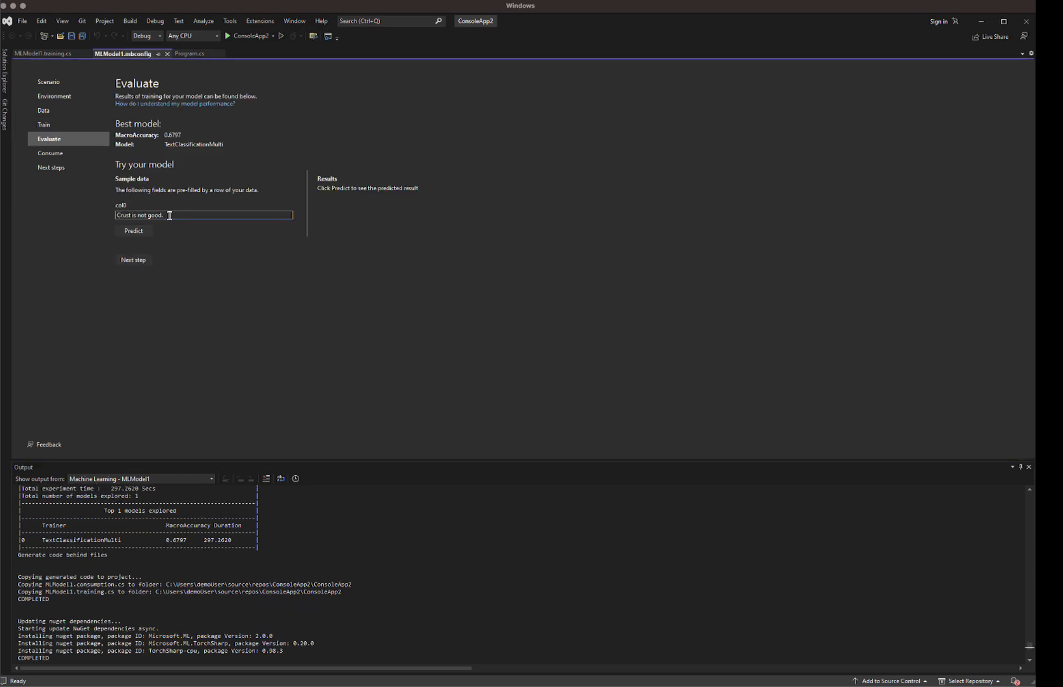
{"action": "left_click", "coordinate": [138, 232]}
{"action": "left_click", "coordinate": [133, 259]}
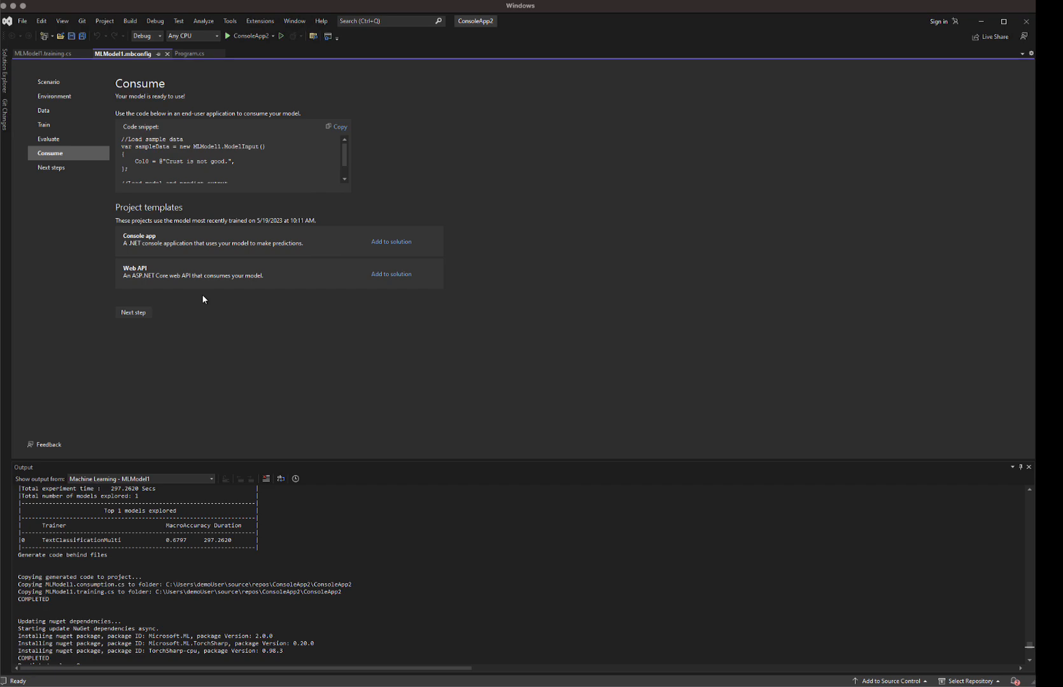
Step: Switch to the Sentence similarity scenario and continue with local CPU training
{"action": "left_click", "coordinate": [45, 96]}
{"action": "left_click", "coordinate": [49, 83]}
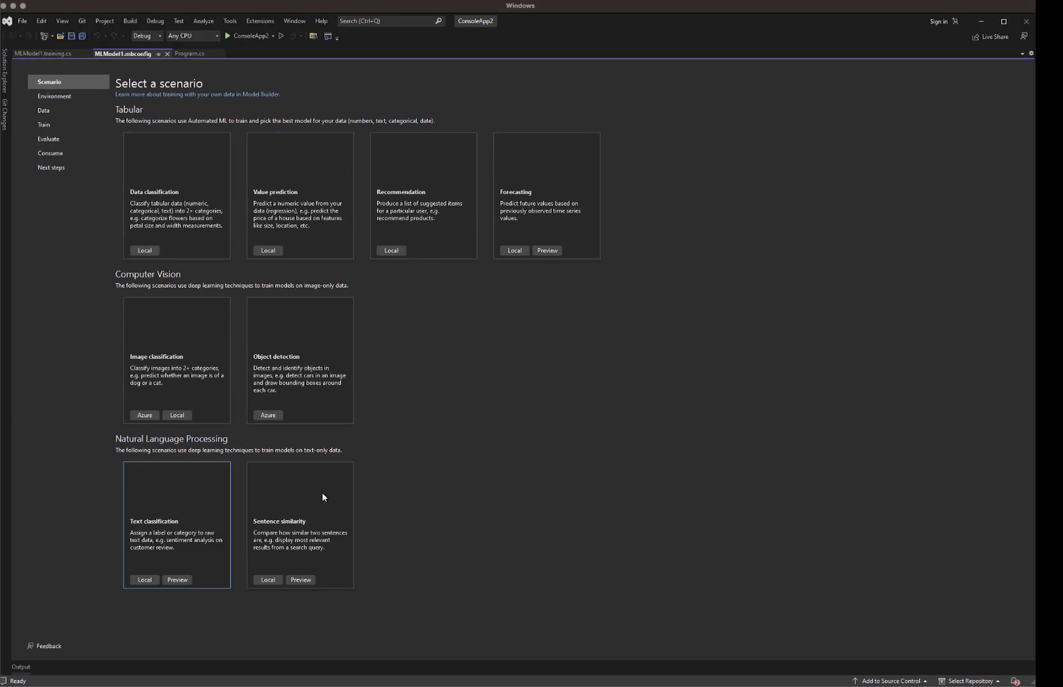
{"action": "left_click", "coordinate": [320, 503]}
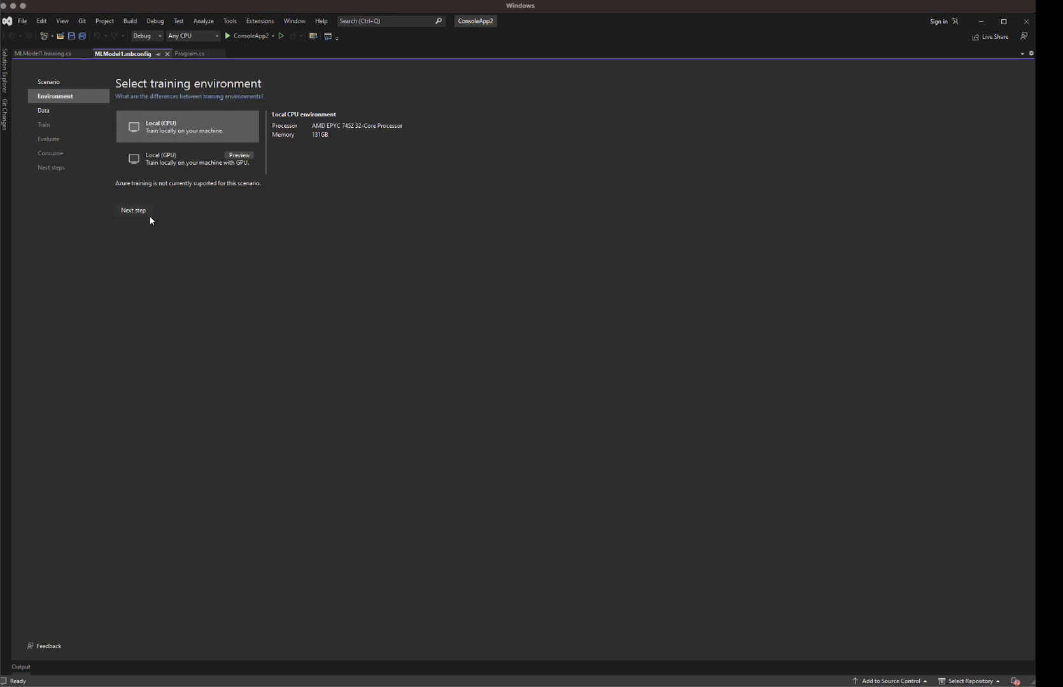
{"action": "left_click", "coordinate": [135, 212]}
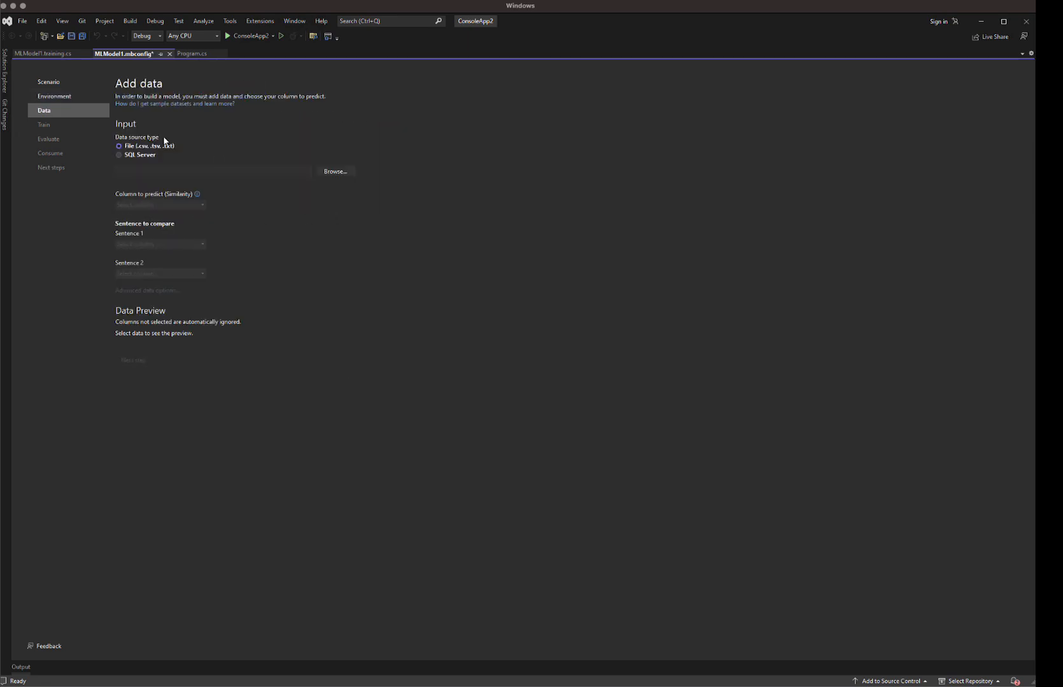
Step: Load the similarity.csv file as data and set col2 as the column to predict
{"action": "left_click", "coordinate": [331, 171]}
{"action": "double_click", "coordinate": [167, 108]}
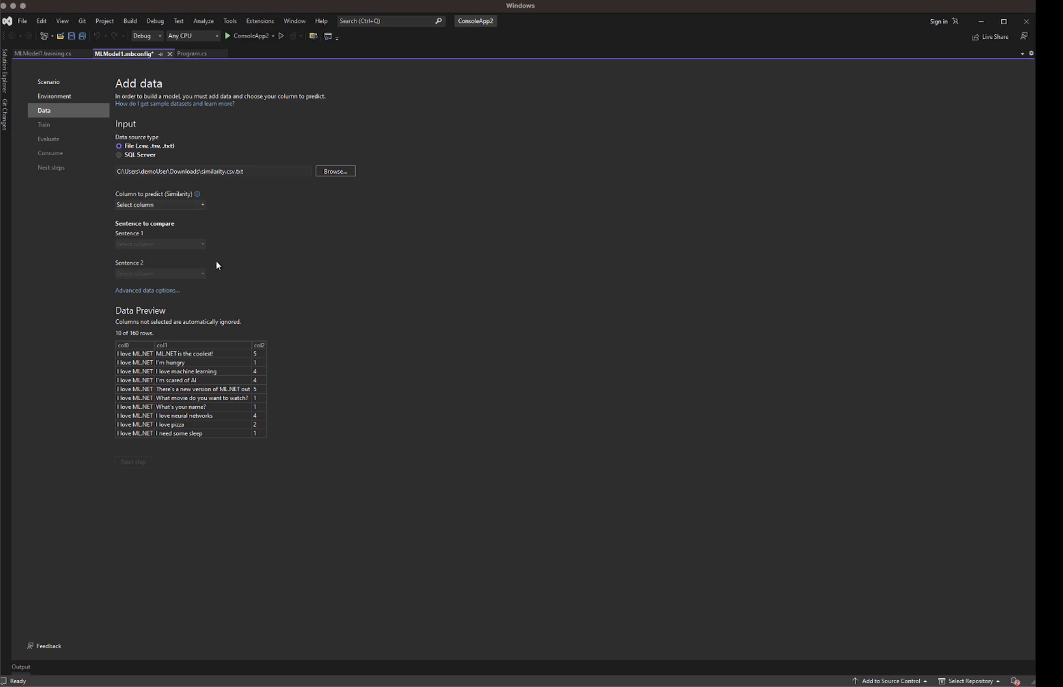
{"action": "left_click", "coordinate": [206, 207]}
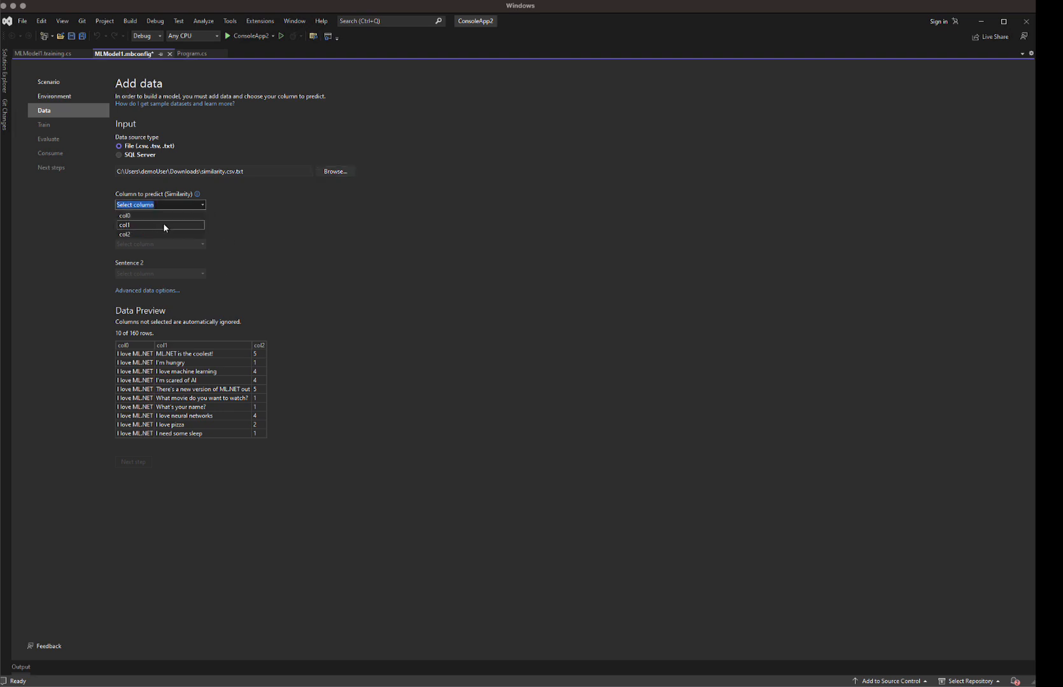
{"action": "left_click", "coordinate": [171, 235]}
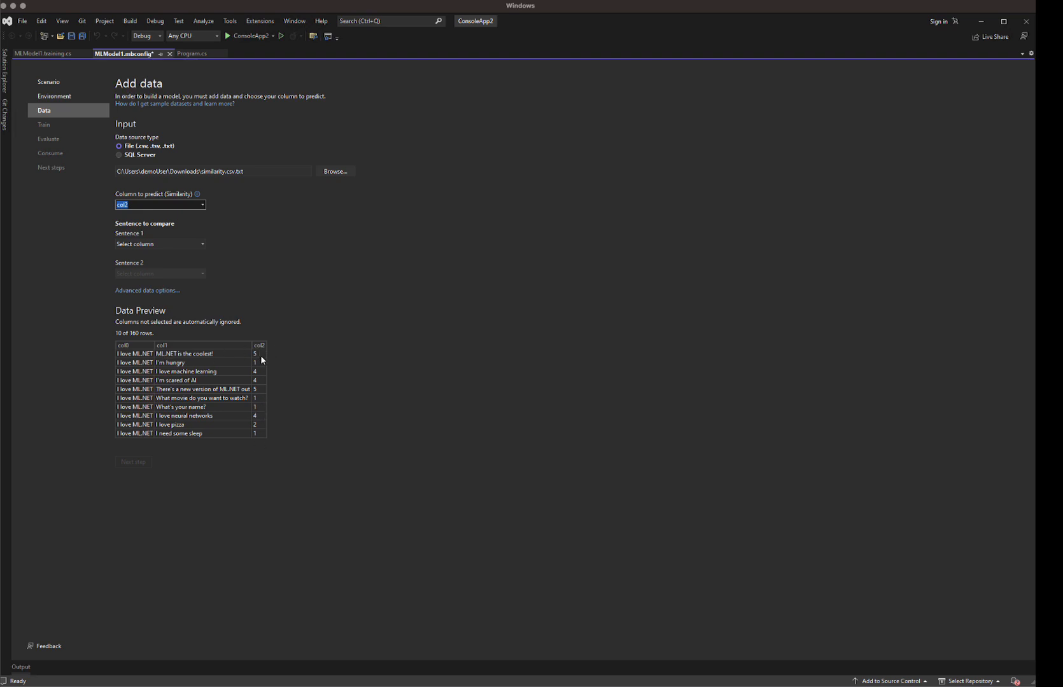
Step: Set Sentence 1 to col0 and Sentence 2 to col1, then proceed to train the similarity model
{"action": "left_click", "coordinate": [299, 301]}
{"action": "left_click", "coordinate": [204, 243]}
{"action": "left_click", "coordinate": [182, 258]}
{"action": "left_click", "coordinate": [204, 275]}
{"action": "left_click", "coordinate": [180, 283]}
{"action": "left_click", "coordinate": [369, 399]}
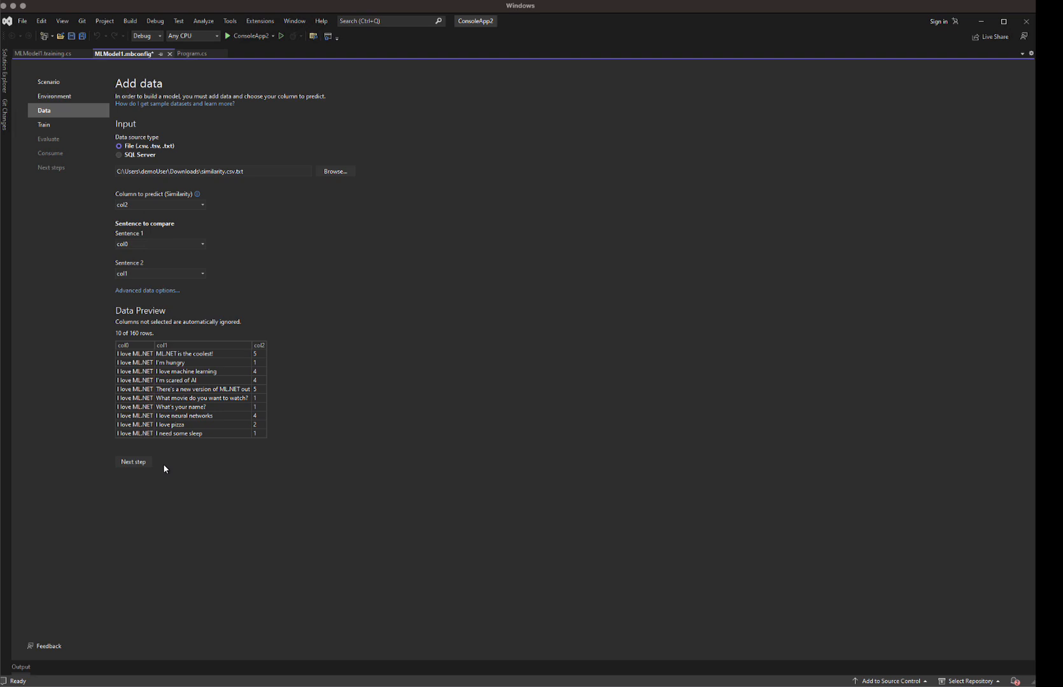
{"action": "left_click", "coordinate": [146, 463]}
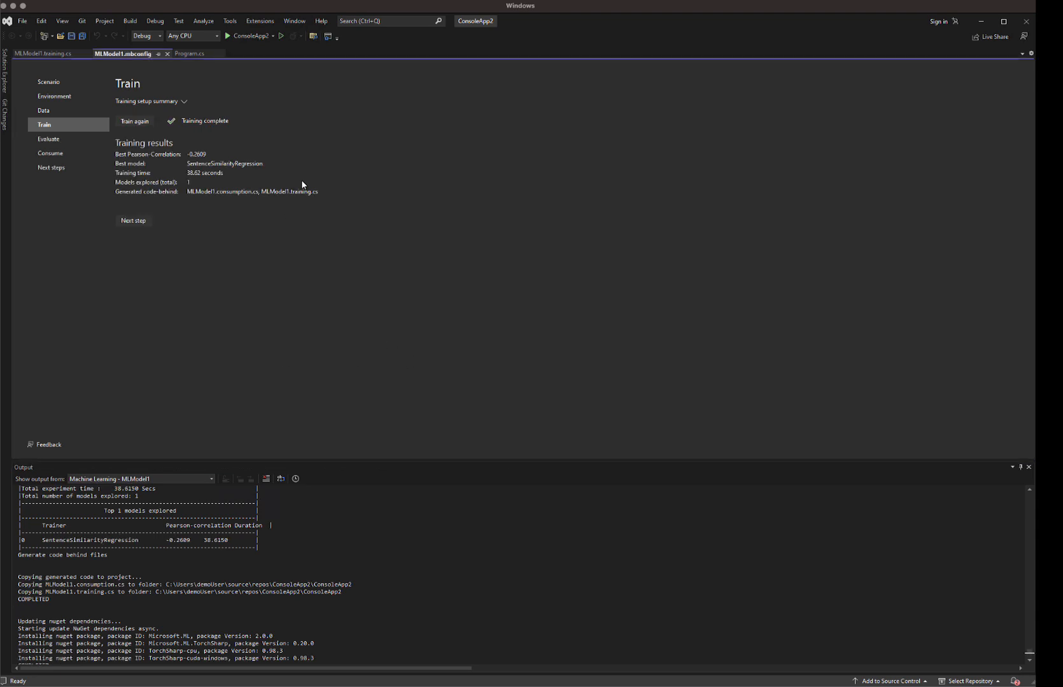
Step: Inspect the Pearson correlation of the trained model in the output log
{"action": "double_click", "coordinate": [189, 540]}
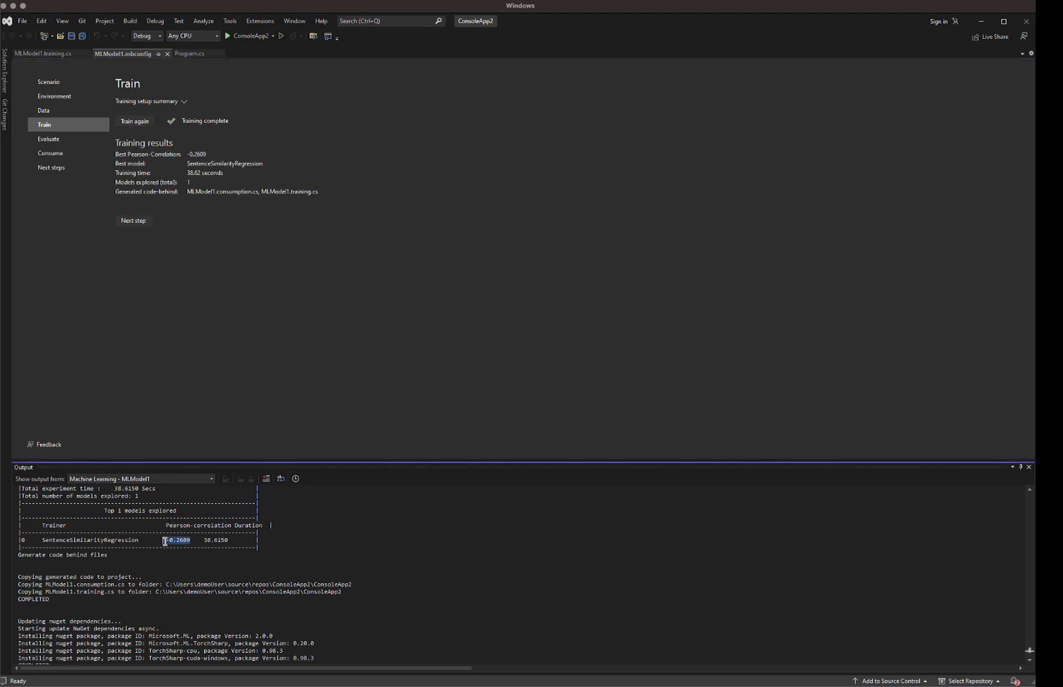
{"action": "left_click", "coordinate": [191, 547]}
{"action": "left_click", "coordinate": [262, 376]}
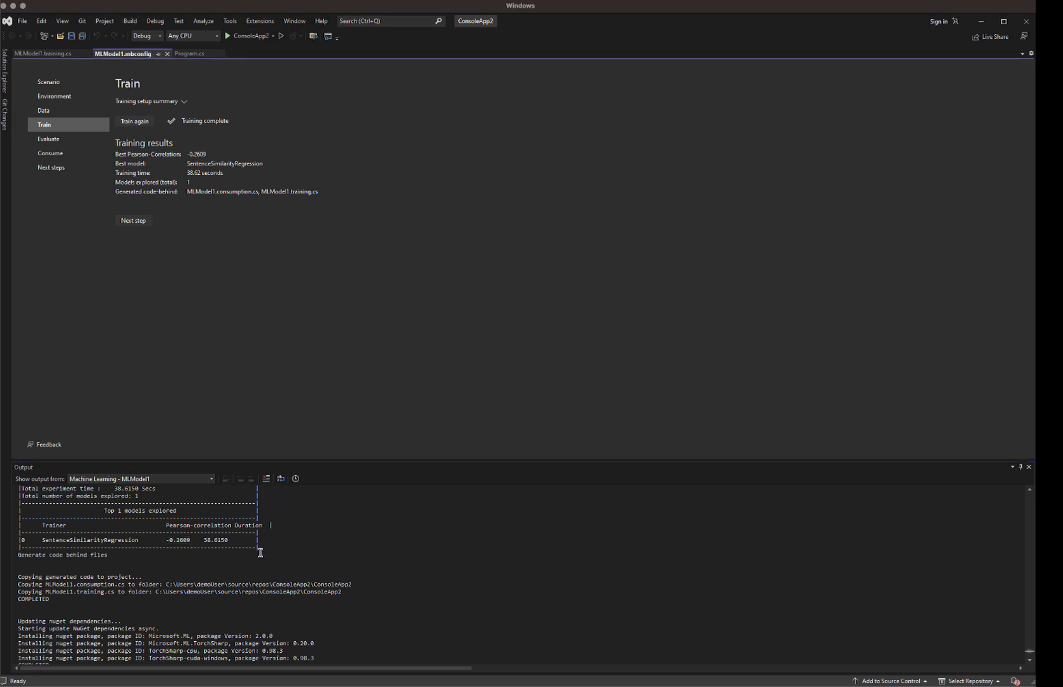
Step: Advance to Evaluate and predict the similarity of the sample sentence pair
{"action": "left_click", "coordinate": [62, 109]}
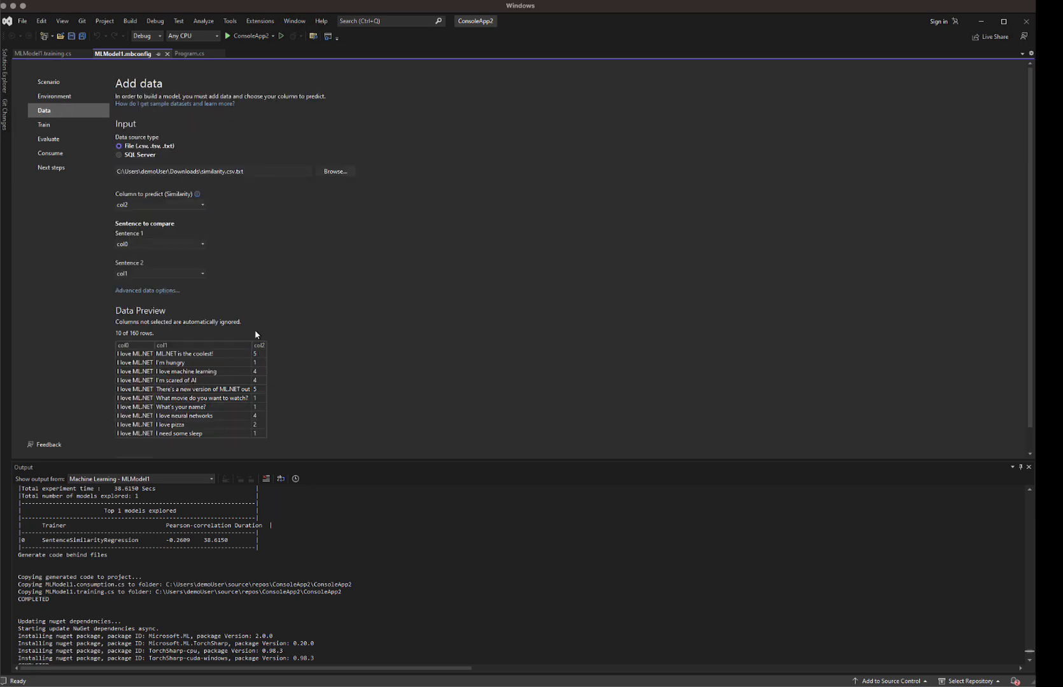
{"action": "left_click", "coordinate": [68, 127]}
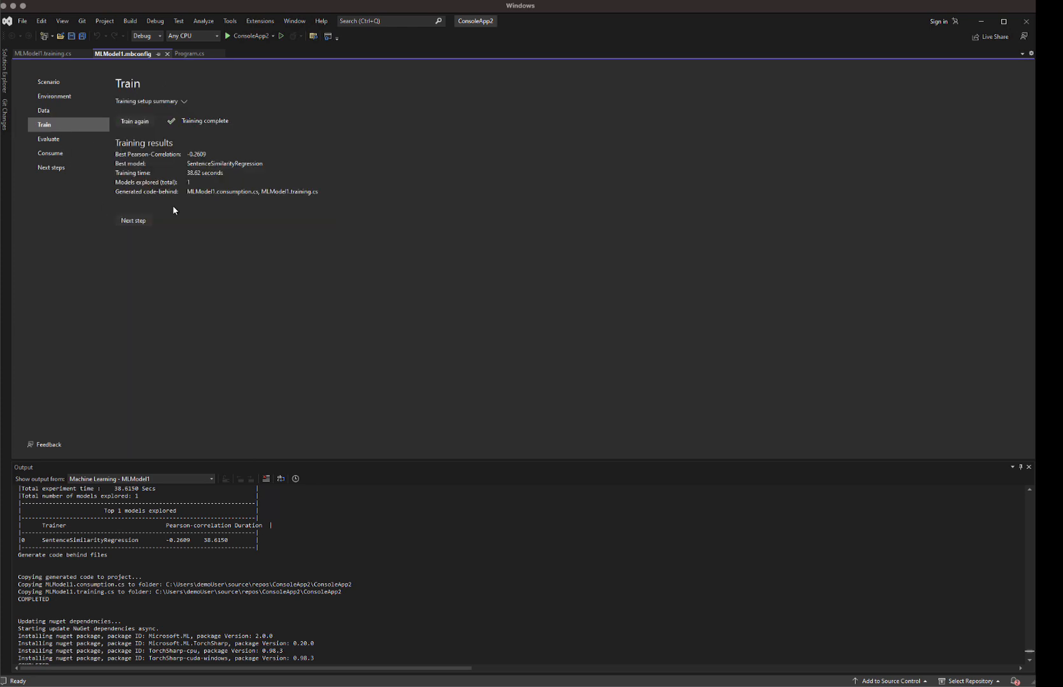
{"action": "left_click", "coordinate": [135, 221]}
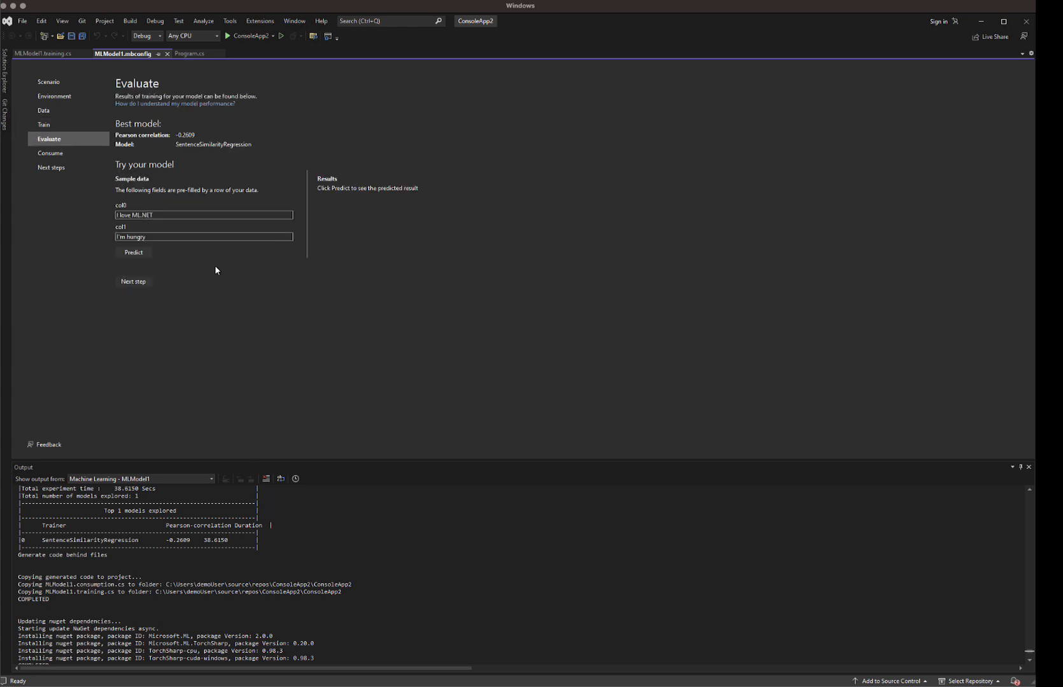
{"action": "left_click", "coordinate": [133, 253]}
Step: Switch to the browser and read the ML.NET Text Classification API blog post
{"action": "key", "text": "super+Tab"}
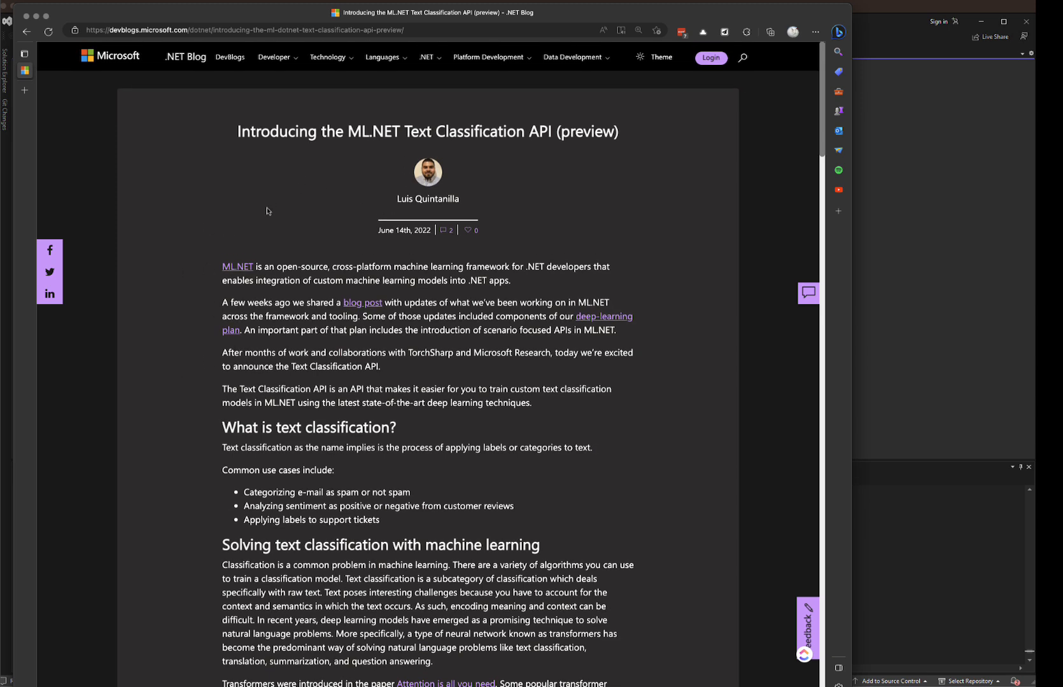
{"action": "left_click_drag", "start_coordinate": [372, 233], "coordinate": [437, 235]}
{"action": "left_click", "coordinate": [368, 215]}
{"action": "scroll", "coordinate": [273, 274], "scroll_direction": "down", "scroll_amount": 3}
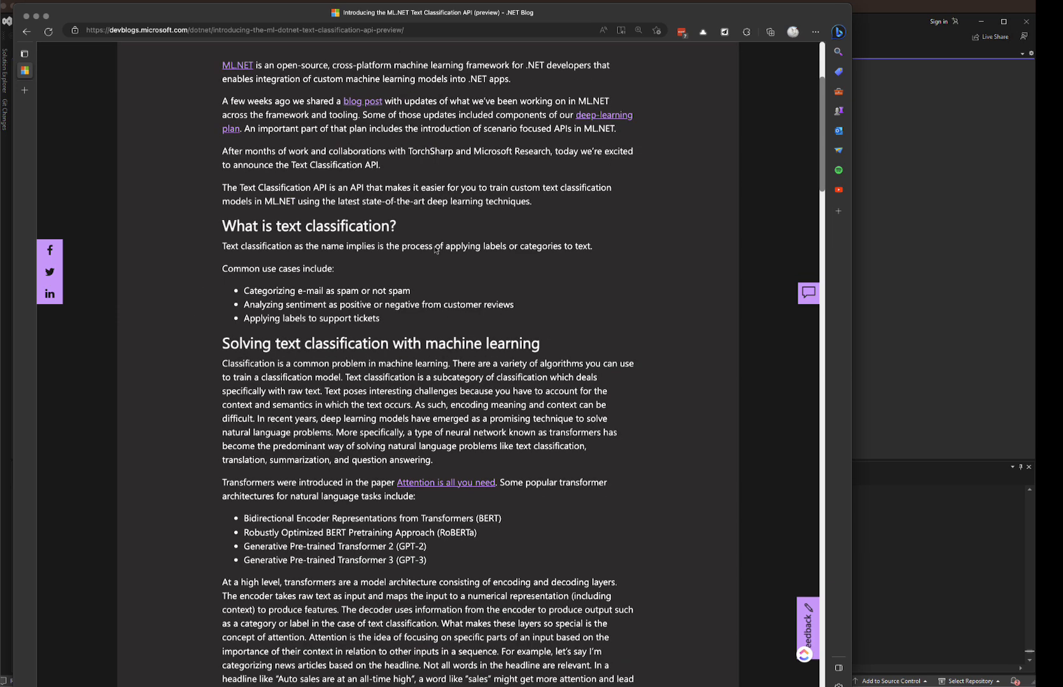
{"action": "scroll", "coordinate": [192, 372], "scroll_direction": "down", "scroll_amount": 3}
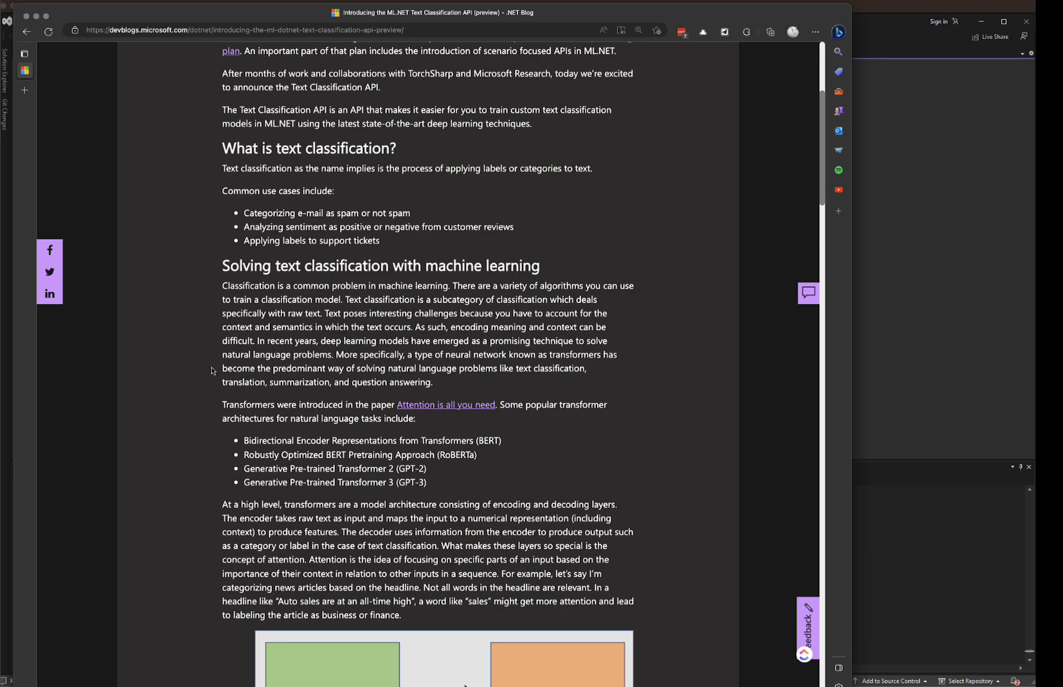
{"action": "scroll", "coordinate": [193, 371], "scroll_direction": "down", "scroll_amount": 9}
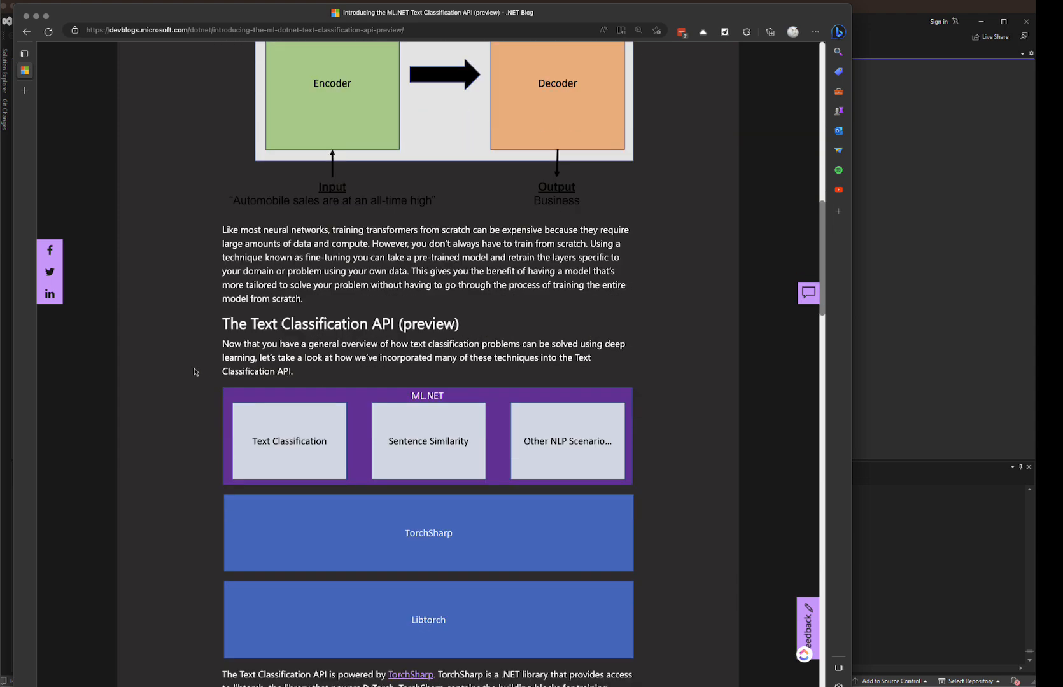
{"action": "scroll", "coordinate": [195, 372], "scroll_direction": "down", "scroll_amount": 9}
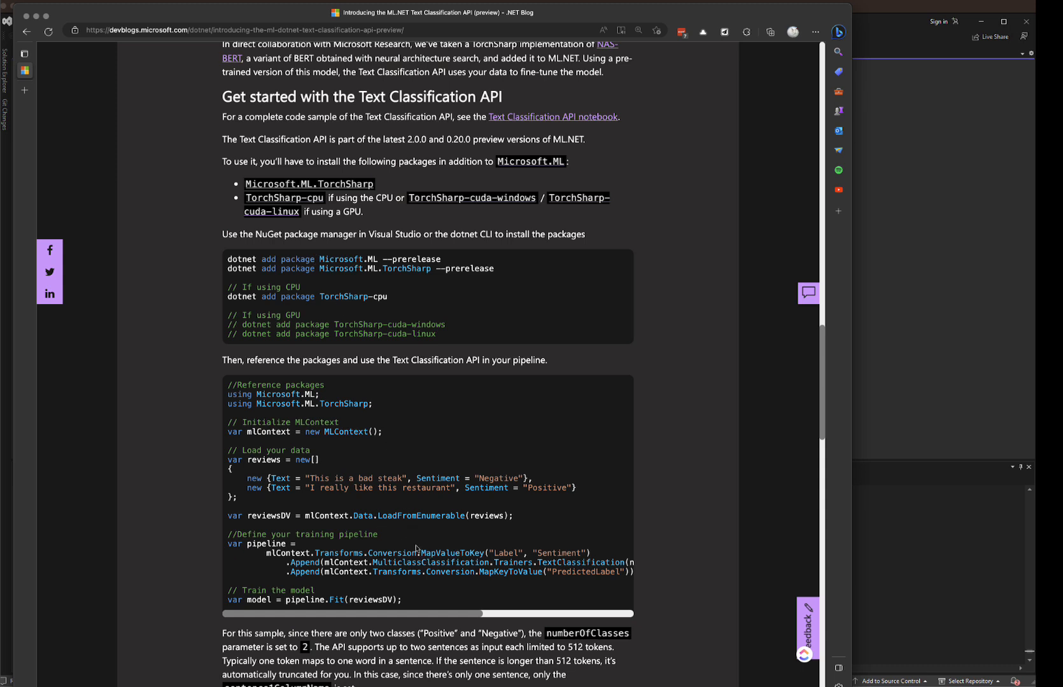
{"action": "scroll", "coordinate": [427, 485], "scroll_direction": "down", "scroll_amount": 5}
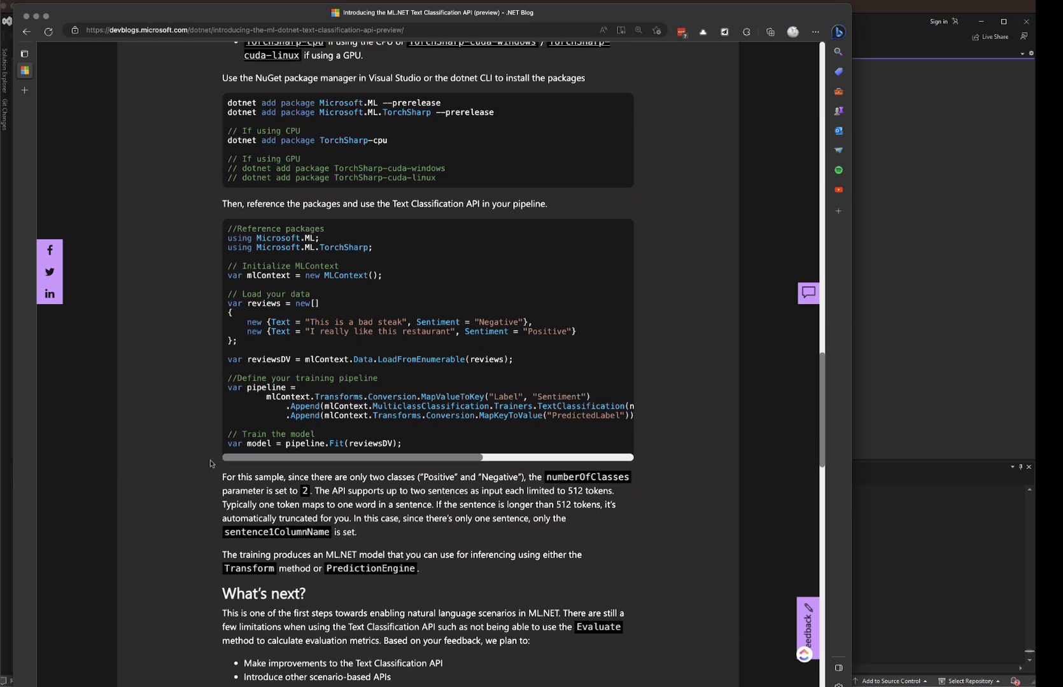
{"action": "scroll", "coordinate": [152, 465], "scroll_direction": "down", "scroll_amount": 1}
{"action": "scroll", "coordinate": [151, 465], "scroll_direction": "up", "scroll_amount": 2}
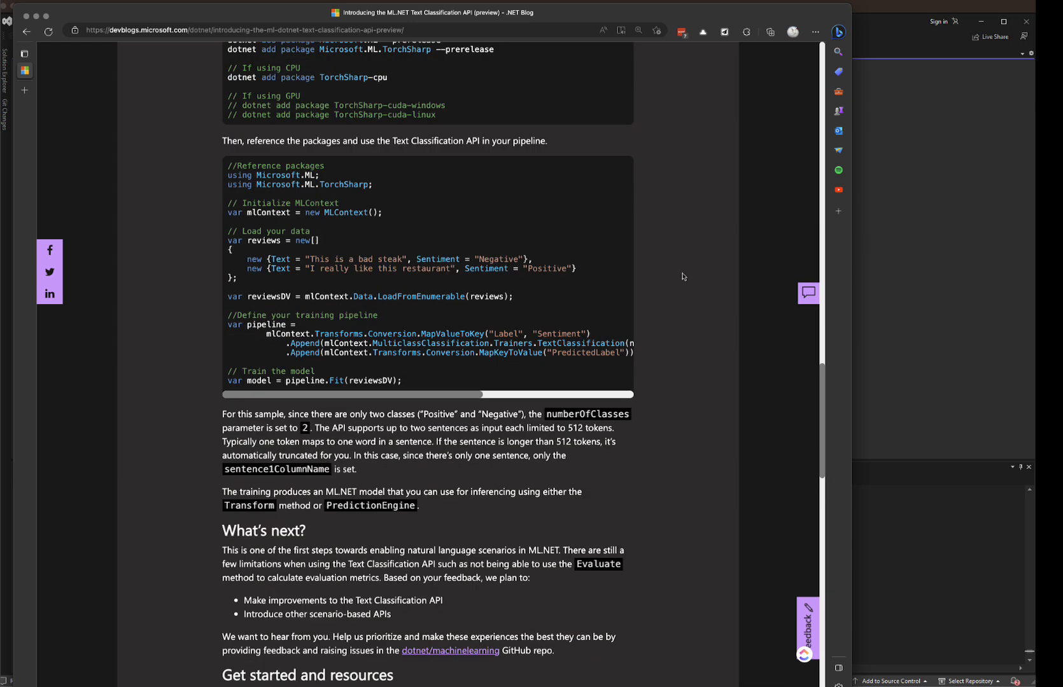
Step: Return to Visual Studio, select the Value prediction scenario with local CPU, and advance to adding data
{"action": "left_click", "coordinate": [908, 240]}
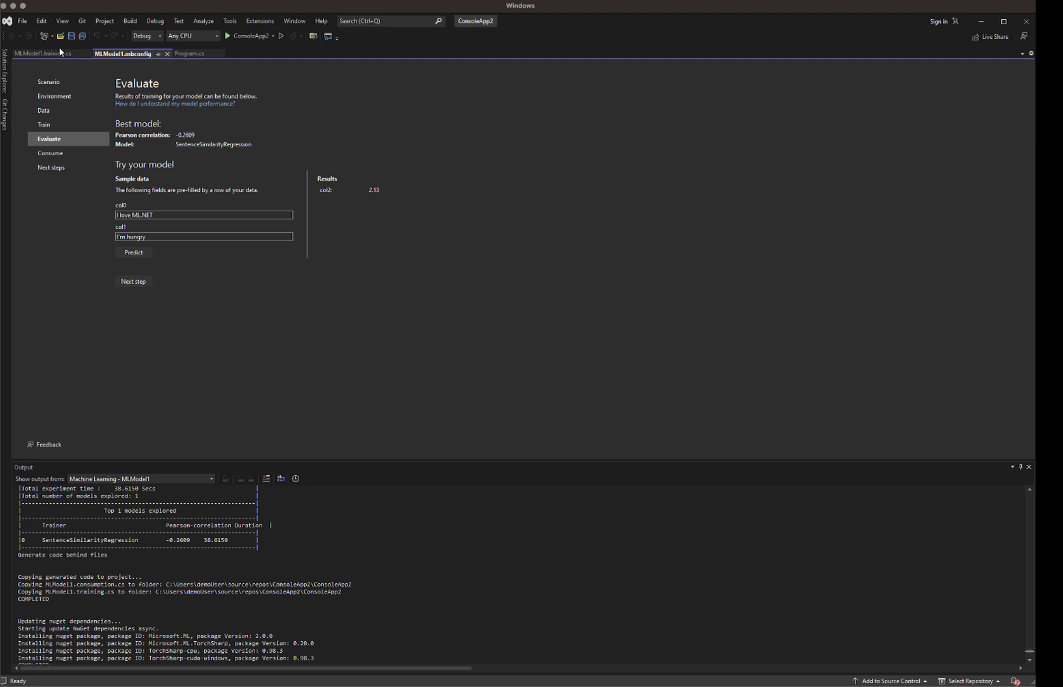
{"action": "left_click", "coordinate": [62, 81]}
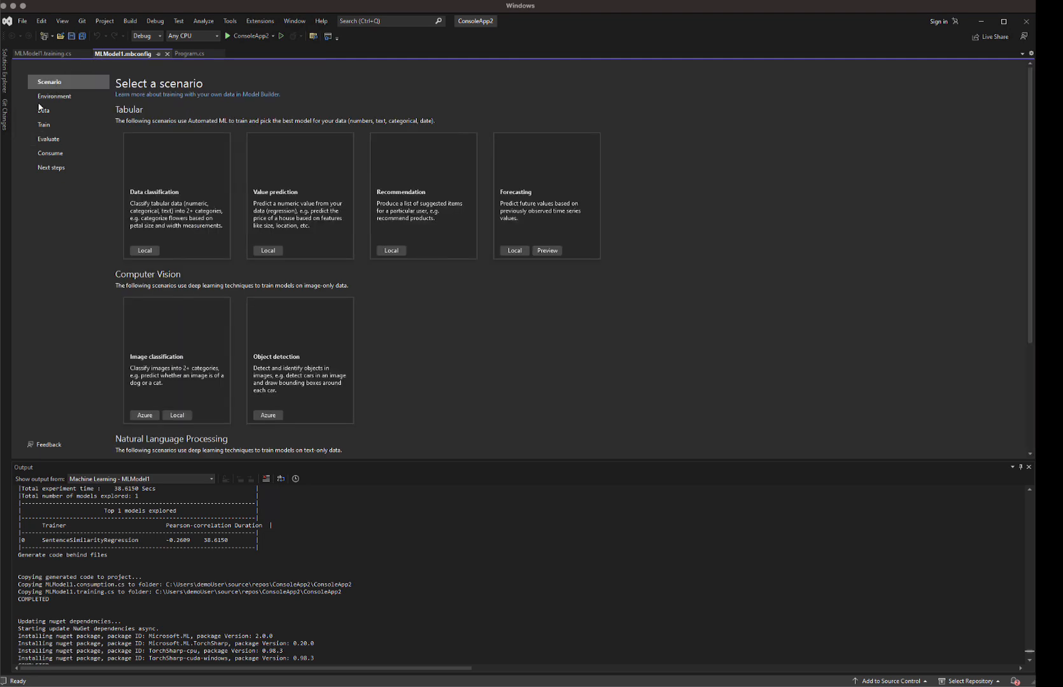
{"action": "left_click", "coordinate": [287, 183]}
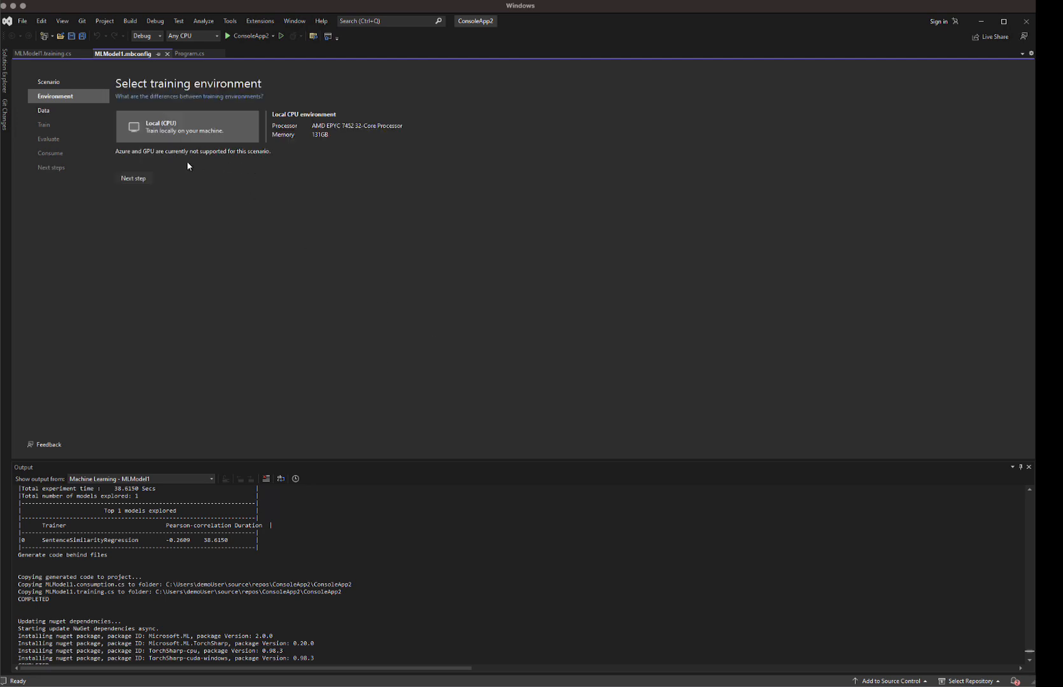
{"action": "left_click", "coordinate": [135, 179]}
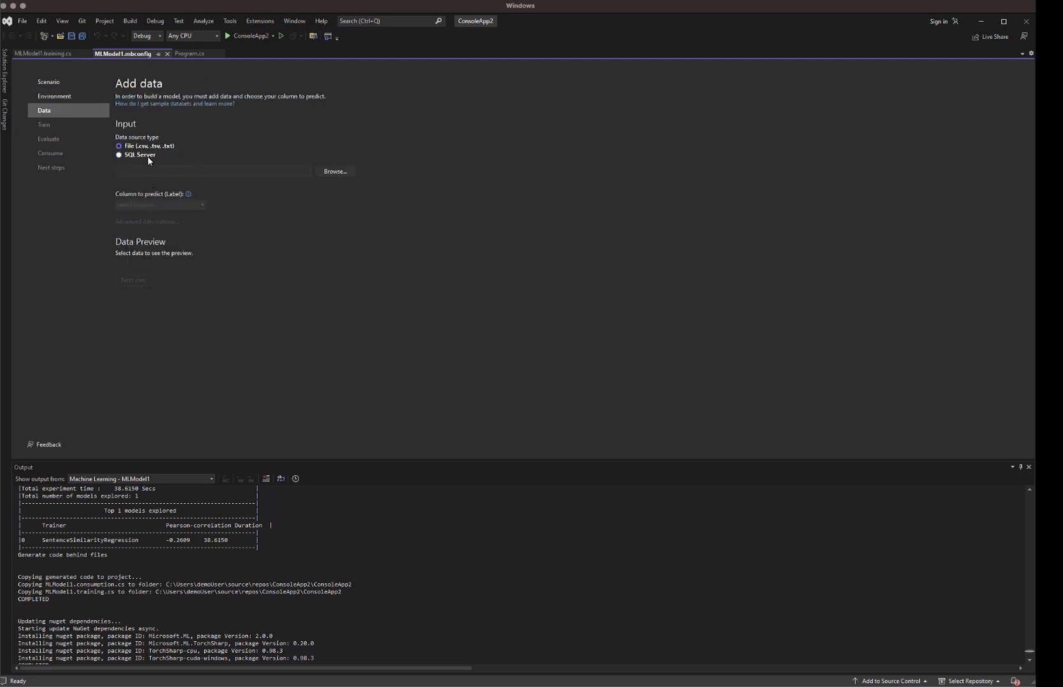
Step: Choose SQL Server as the data source and connect to the mlserverdemo.database.windows.net server, entering the SQL login user name
{"action": "left_click", "coordinate": [147, 156]}
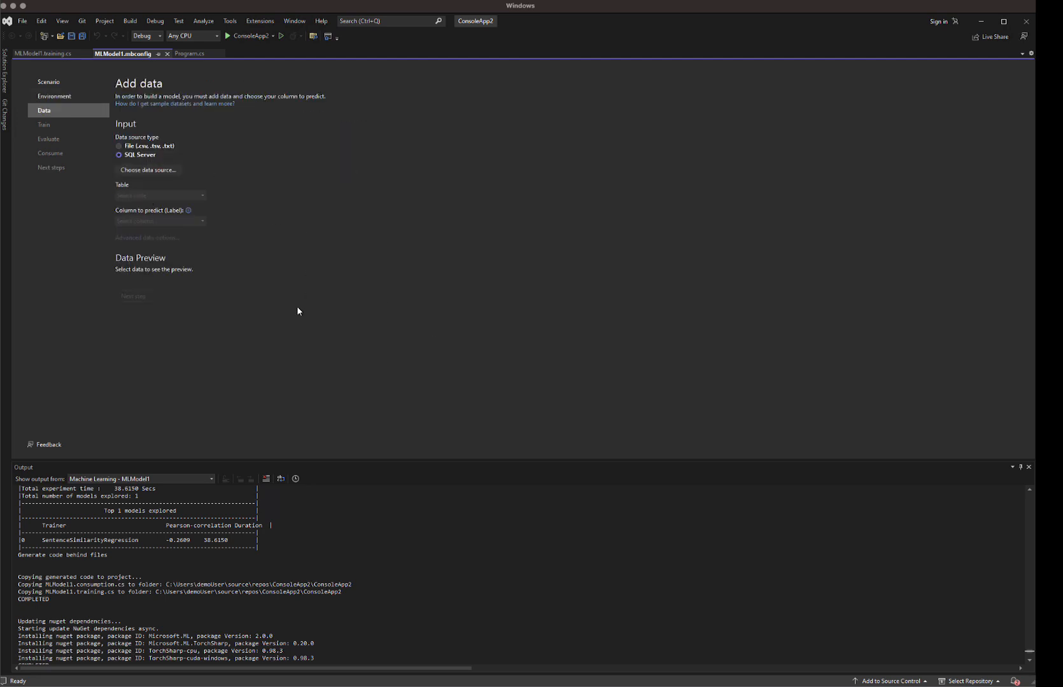
{"action": "left_click", "coordinate": [168, 170]}
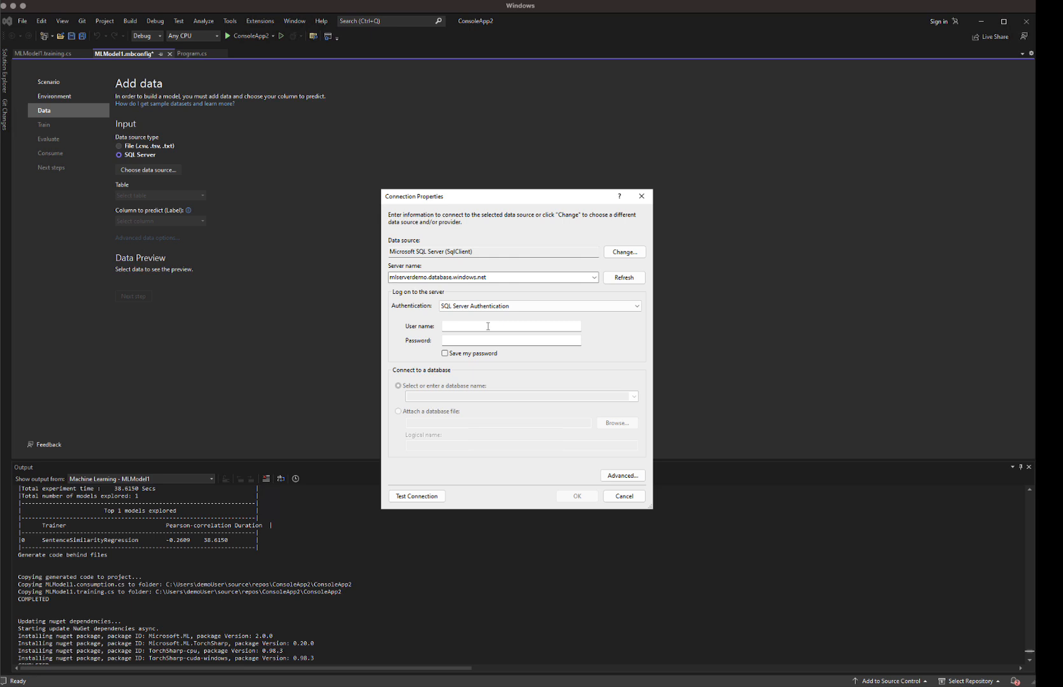
{"action": "left_click", "coordinate": [486, 327]}
{"action": "type", "text": "mladmin"}
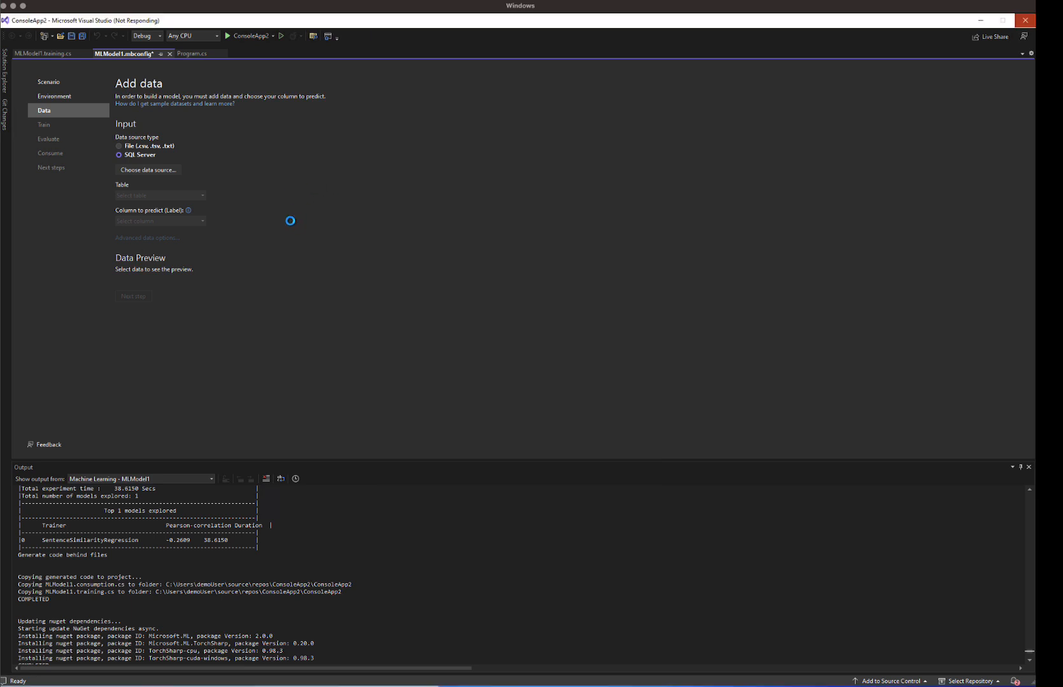
Step: Select the SalaryData table, set Salary as the column to predict, and advance to the Train step
{"action": "left_click", "coordinate": [202, 208]}
{"action": "left_click", "coordinate": [164, 238]}
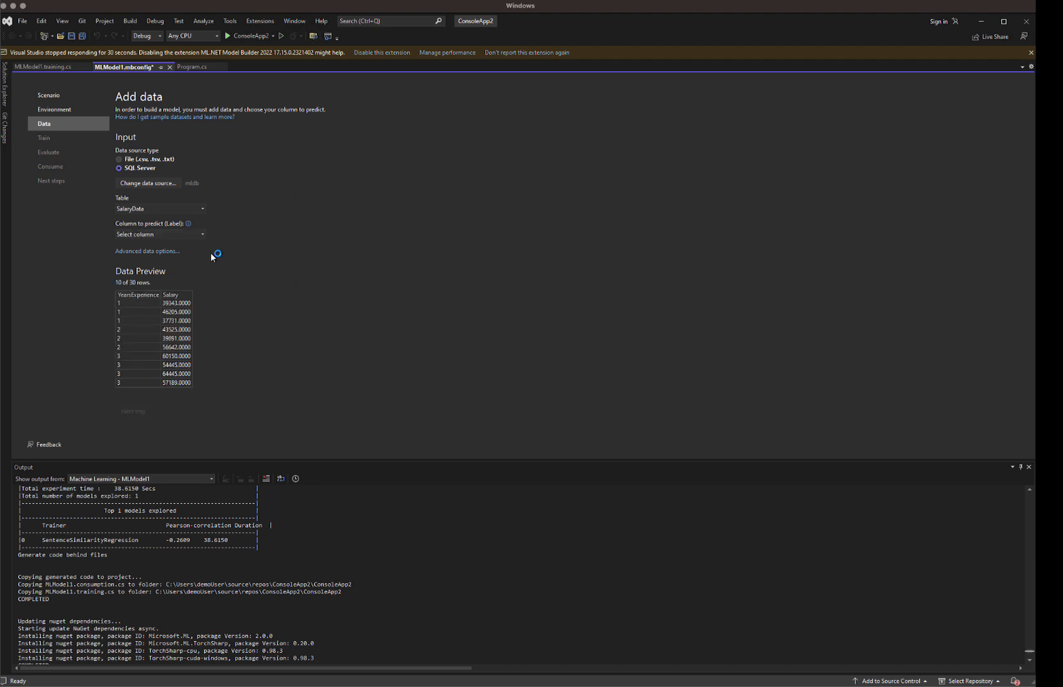
{"action": "left_click", "coordinate": [203, 235]}
{"action": "left_click", "coordinate": [163, 254]}
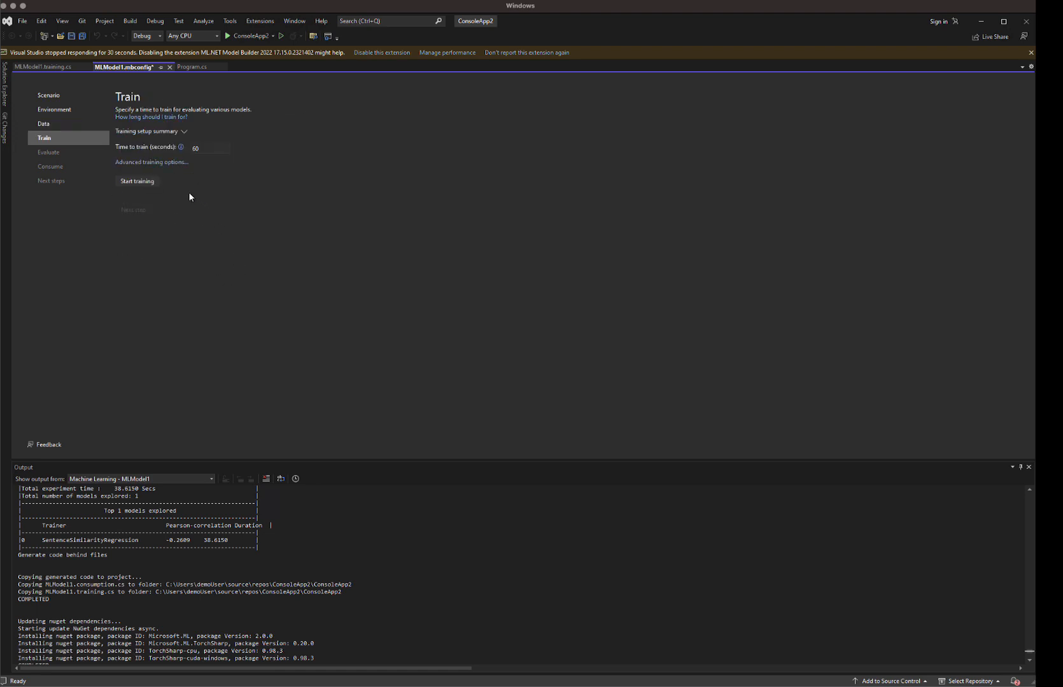
Step: Review the optimizing metric and trainer choices in the advanced training options, then cancel the dialog
{"action": "left_click", "coordinate": [151, 163]}
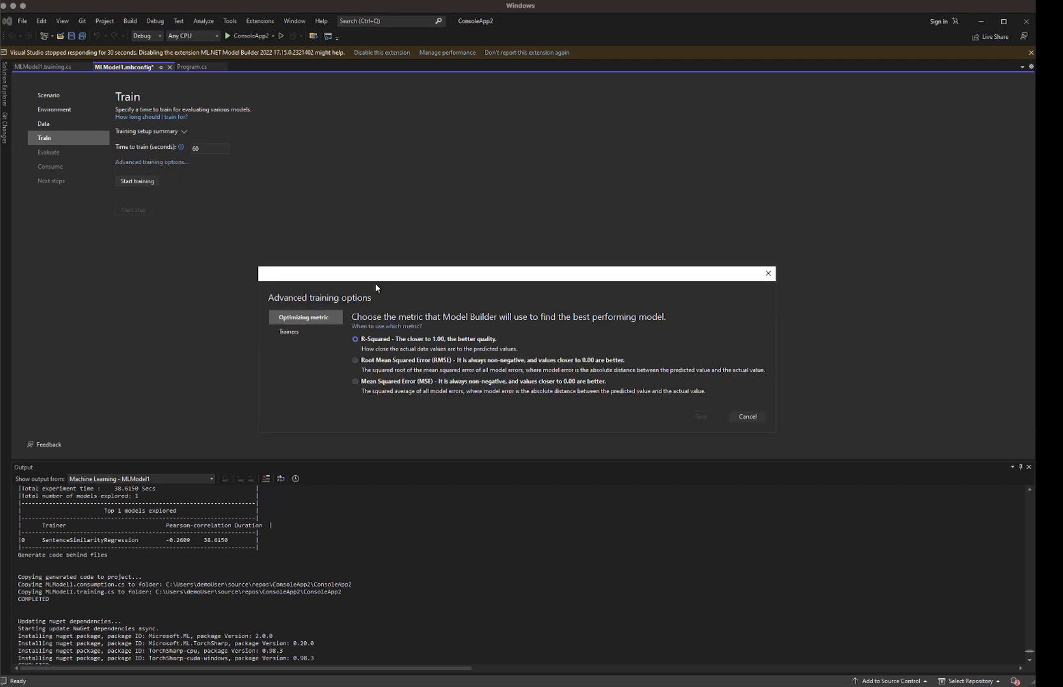
{"action": "left_click_drag", "start_coordinate": [382, 275], "coordinate": [340, 217]}
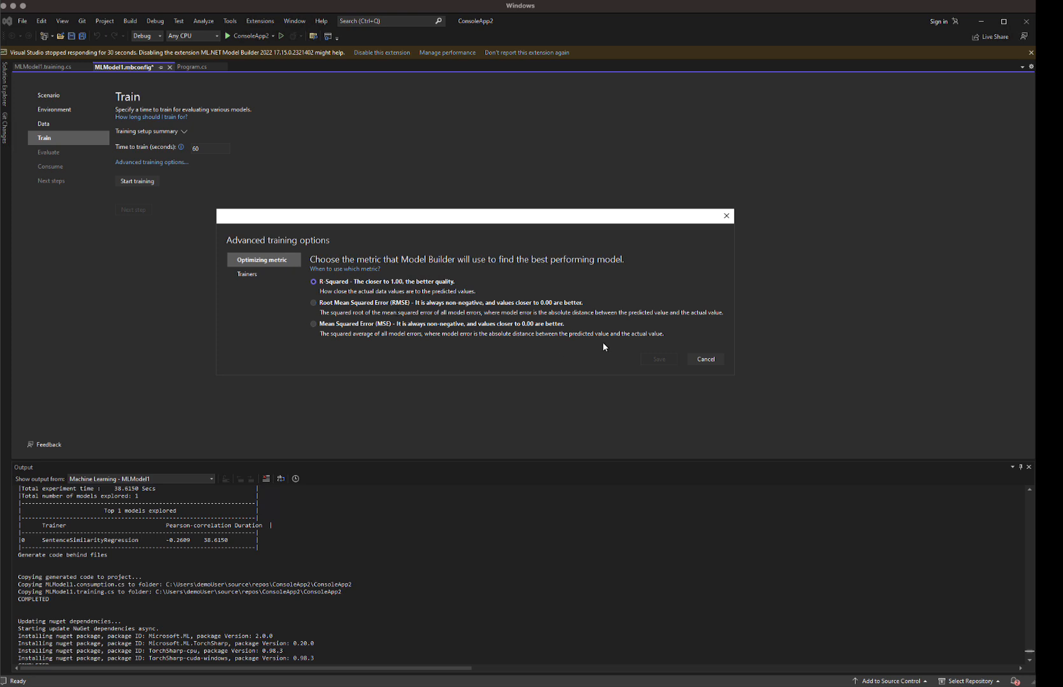
{"action": "left_click", "coordinate": [277, 274]}
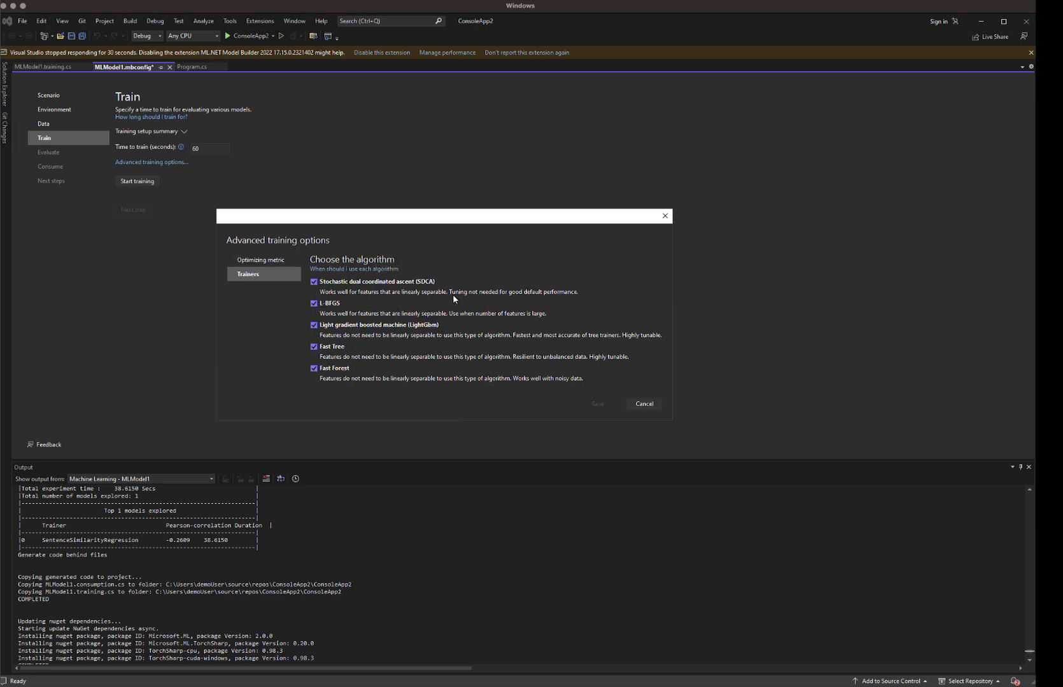
{"action": "left_click", "coordinate": [550, 334]}
{"action": "left_click", "coordinate": [637, 409]}
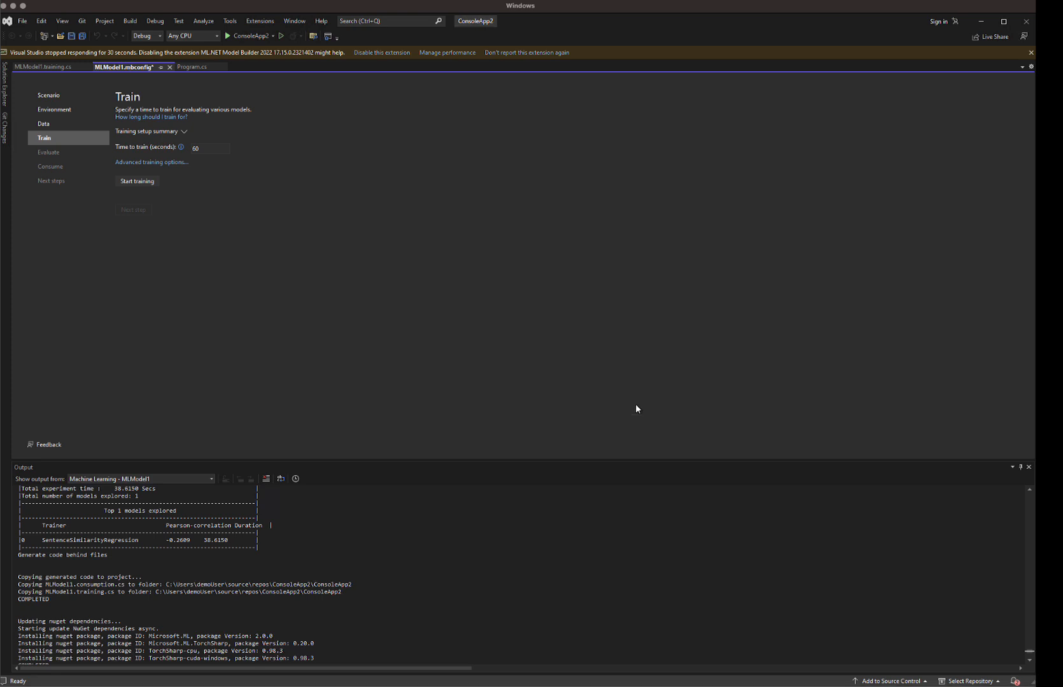